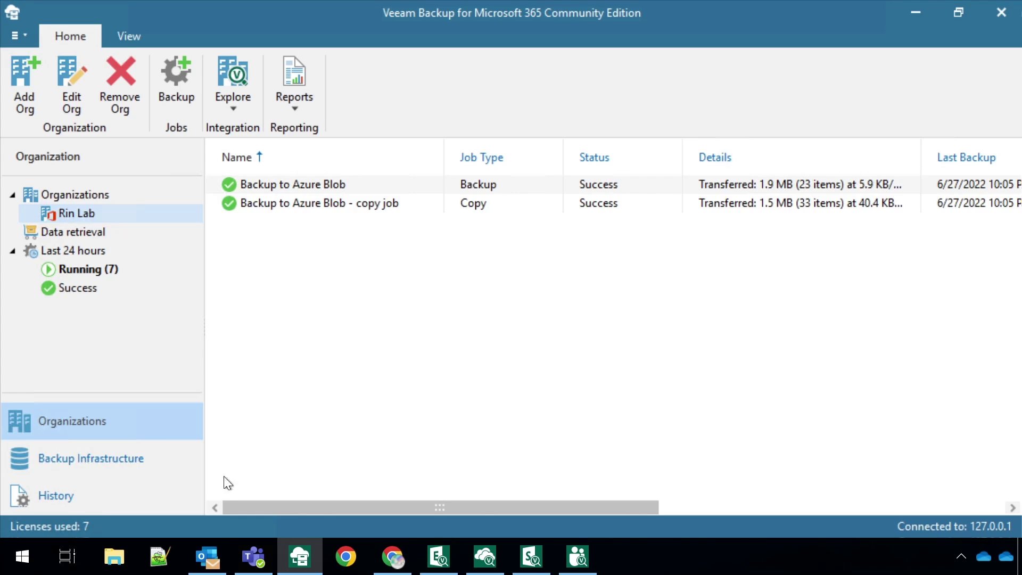
# Read the Q1 expense-report restore request in Outlook, highlighting the sender and 'Q1 last week'.
pyautogui.click(208, 557)
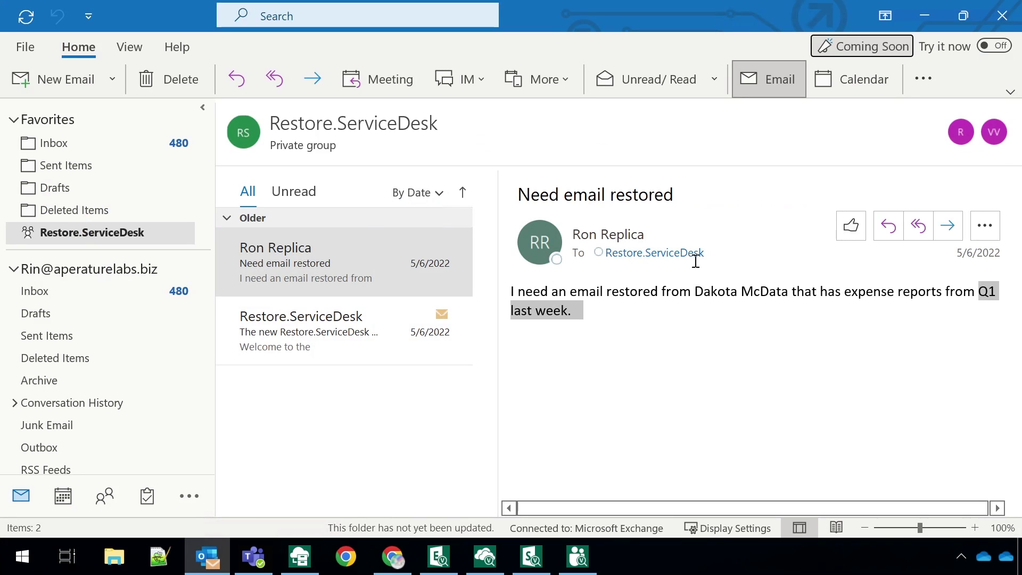
pyautogui.click(686, 339)
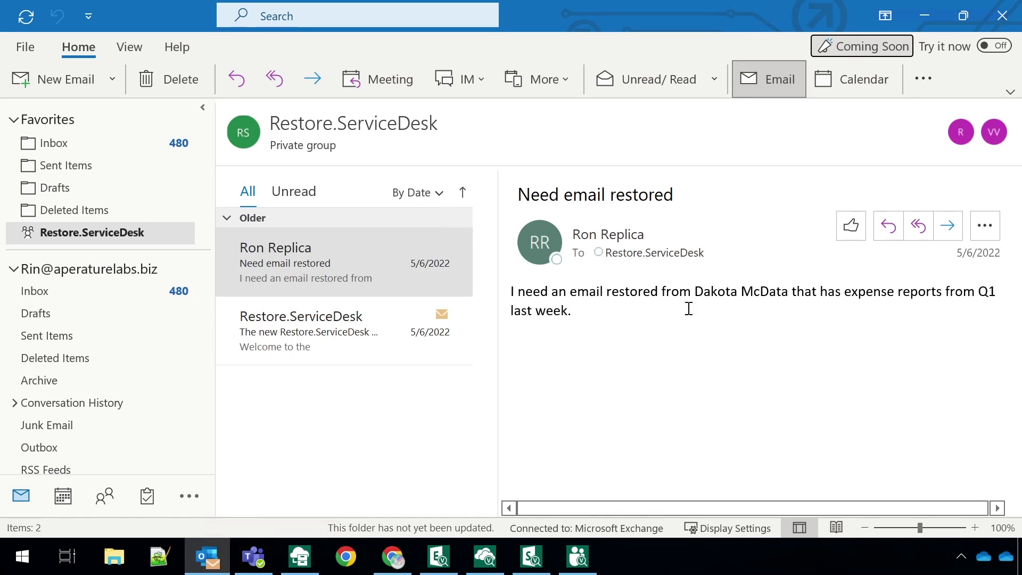
pyautogui.moveTo(695, 291); pyautogui.dragTo(755, 294)
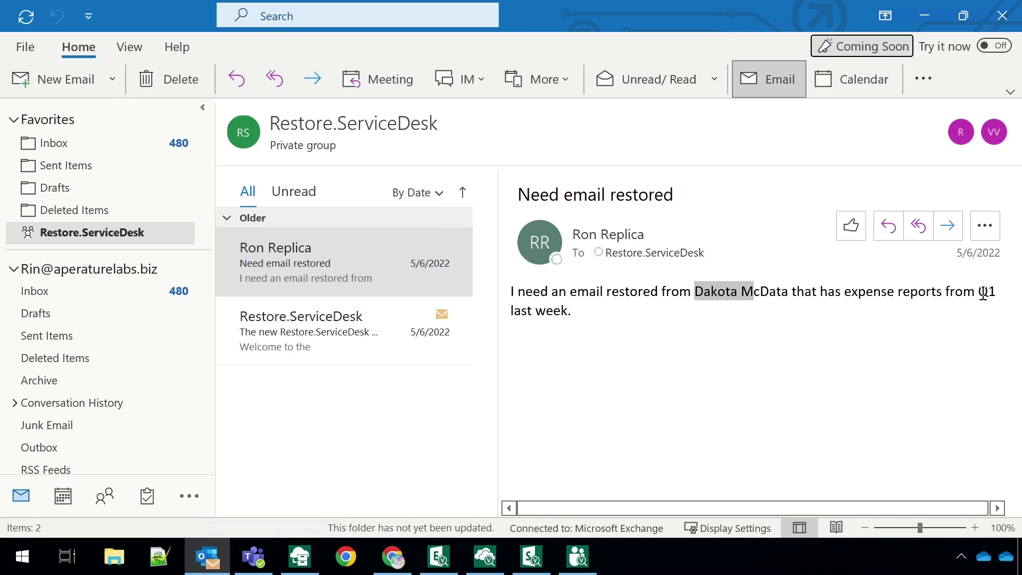
pyautogui.moveTo(979, 291); pyautogui.dragTo(977, 327)
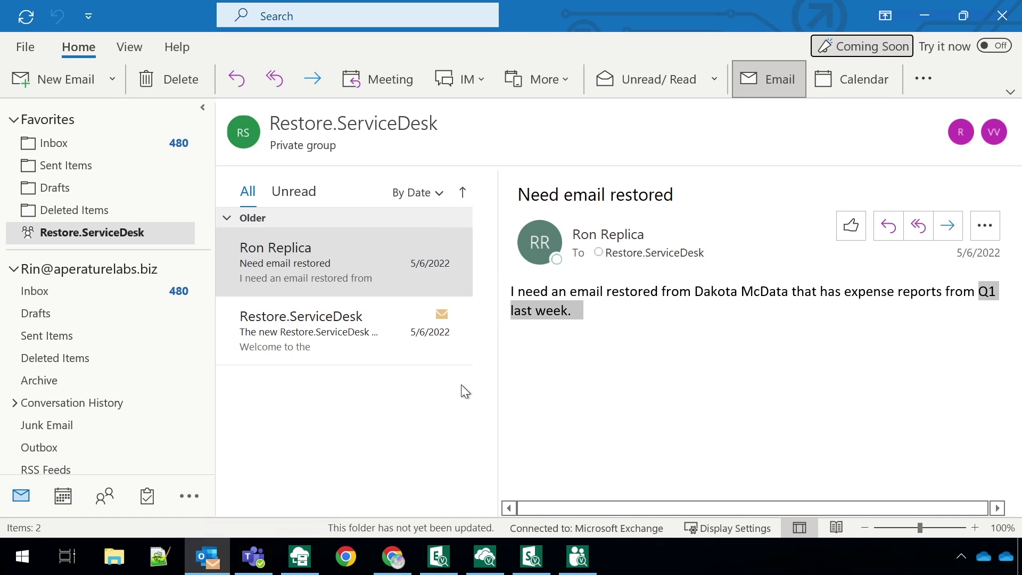
pyautogui.click(299, 556)
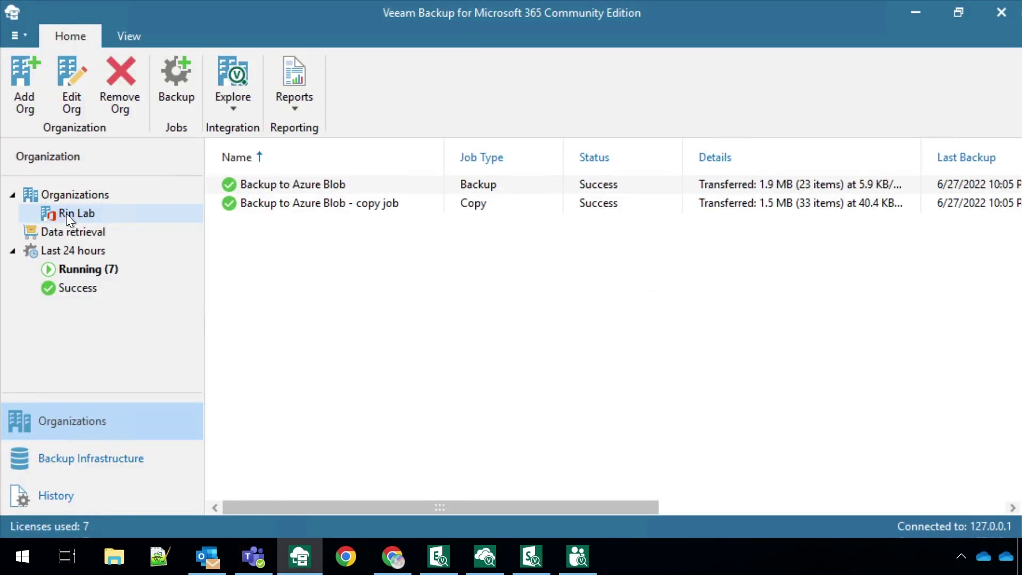
# Explore Rin Lab's latest Exchange backup state in Veeam Explorer for Exchange.
pyautogui.rightClick(66, 214)
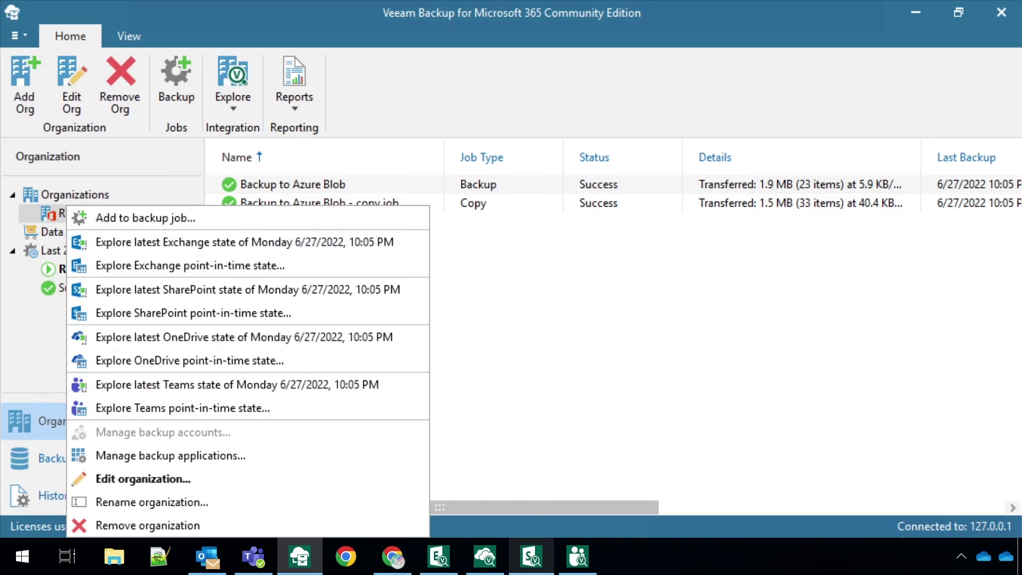
pyautogui.click(450, 547)
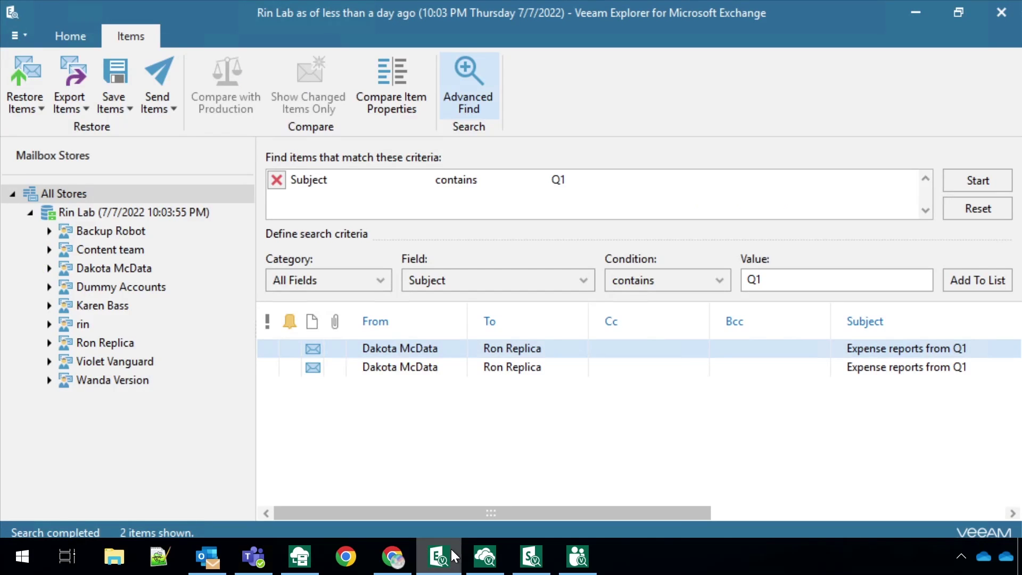
# Expand the sender's mailbox, highlight the Q1 search value, and show the first email's restore options.
pyautogui.click(50, 268)
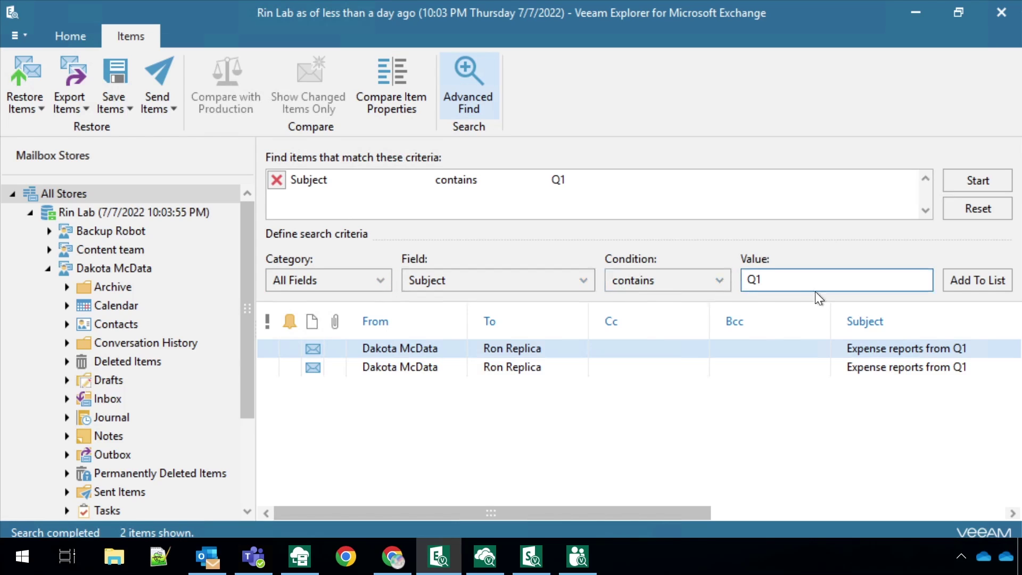
pyautogui.moveTo(801, 280); pyautogui.dragTo(743, 280)
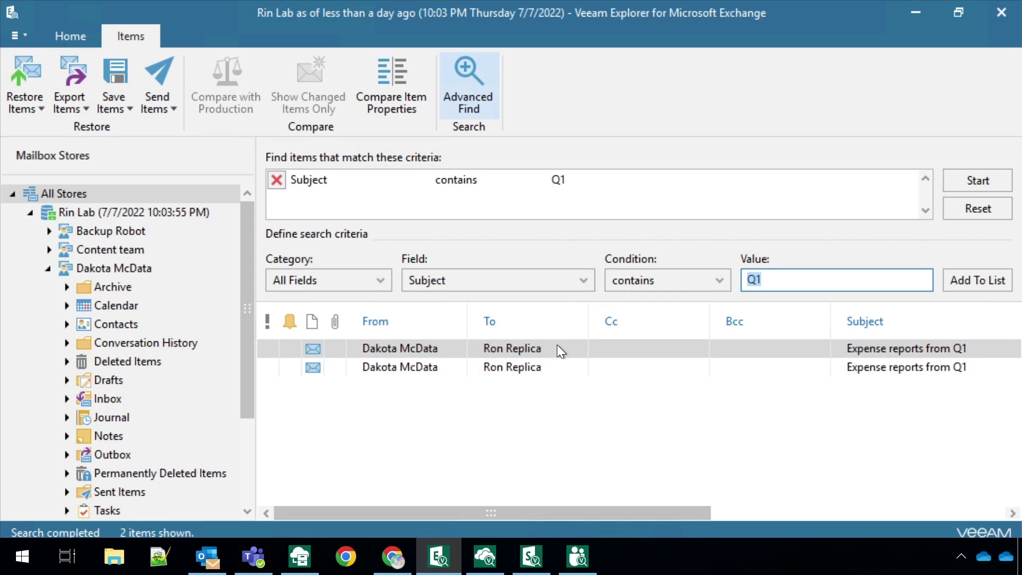
pyautogui.rightClick(401, 347)
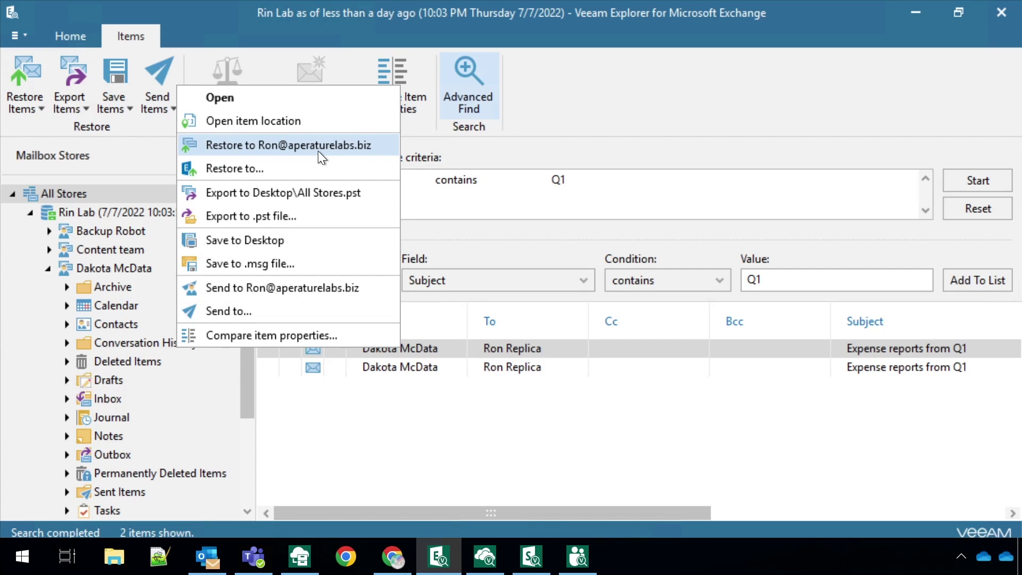
# Open the Restore Operator Roles list and select the Restore Service Desk role.
pyautogui.click(298, 555)
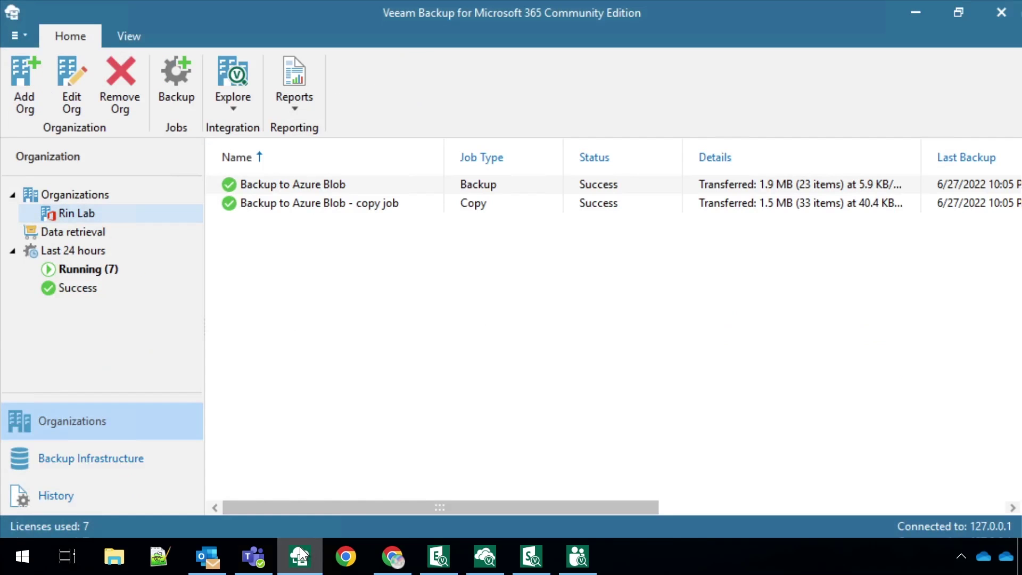
pyautogui.click(14, 35)
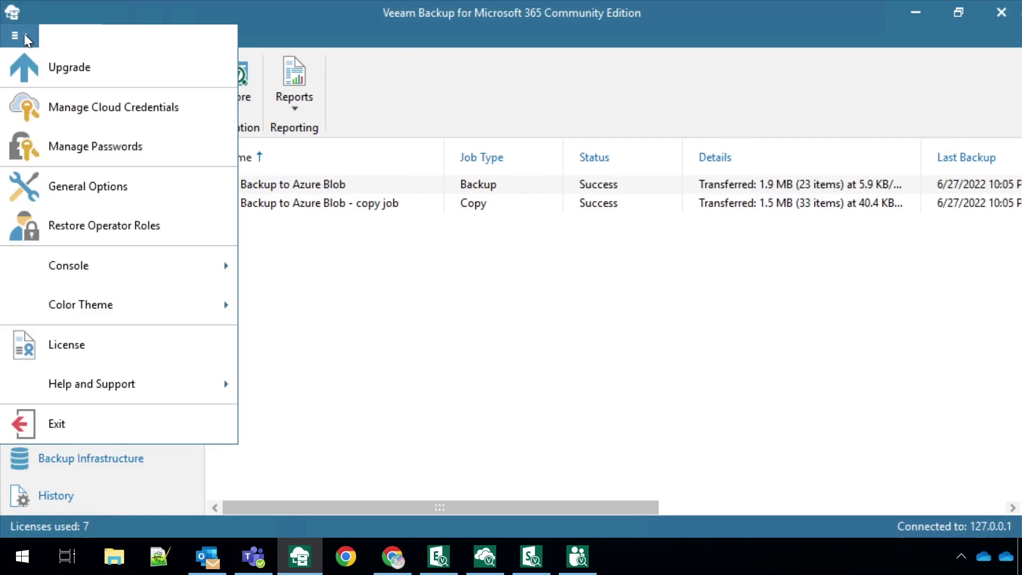
pyautogui.click(95, 226)
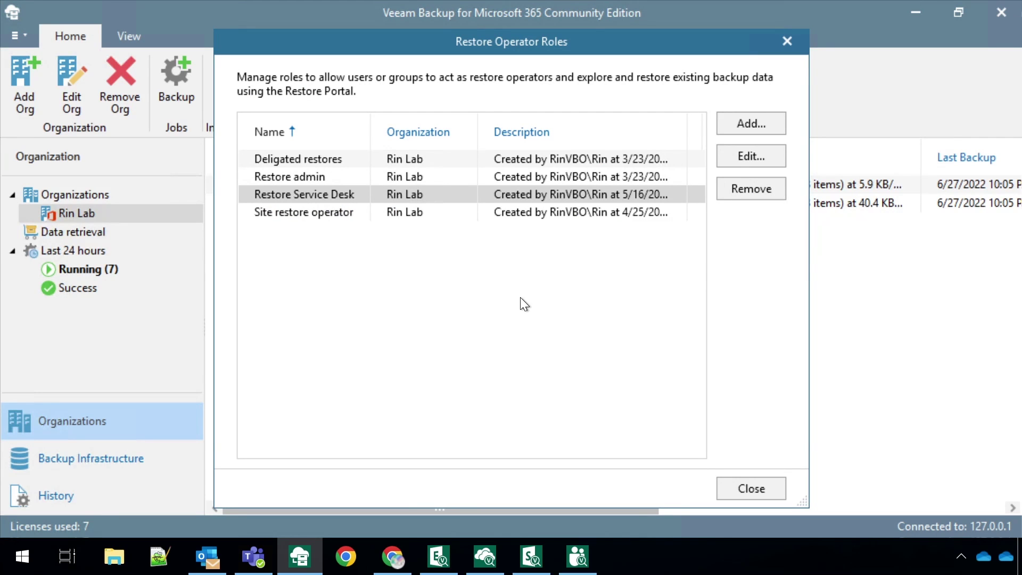
pyautogui.click(553, 192)
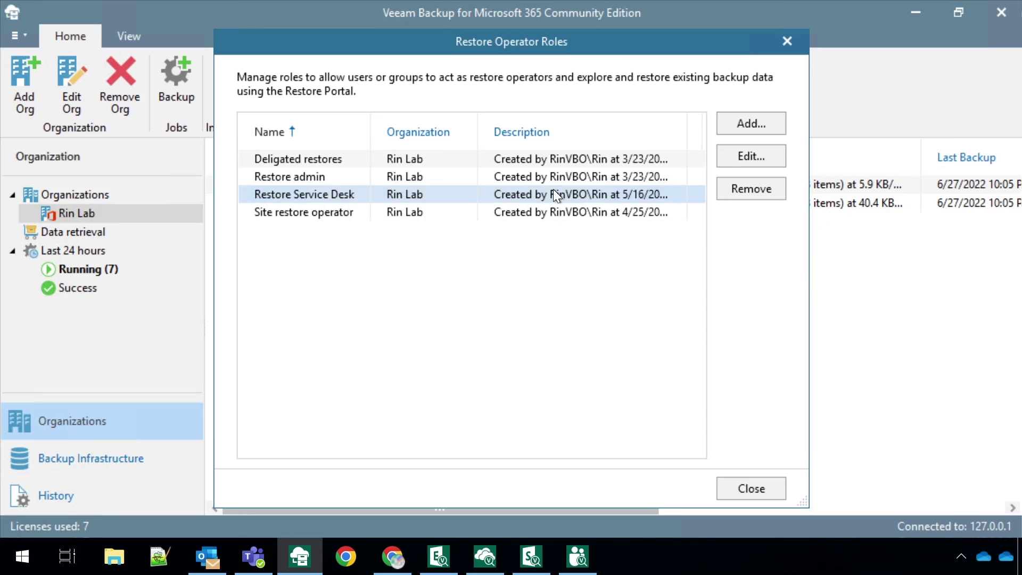
# Review the role's operators and managed objects, cancel unchanged, and bring up the restore portal.
pyautogui.click(770, 156)
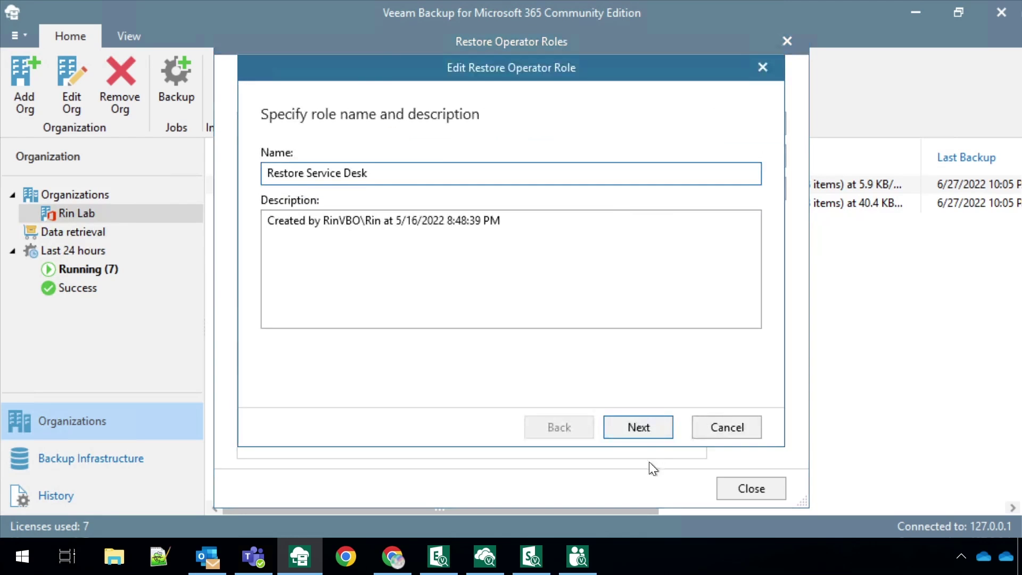
pyautogui.click(638, 427)
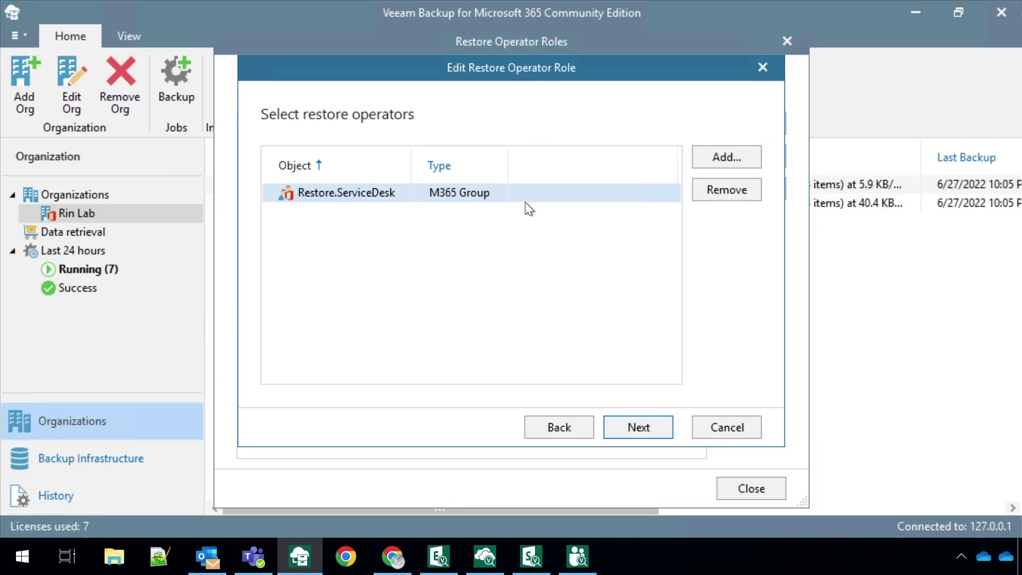
pyautogui.click(653, 427)
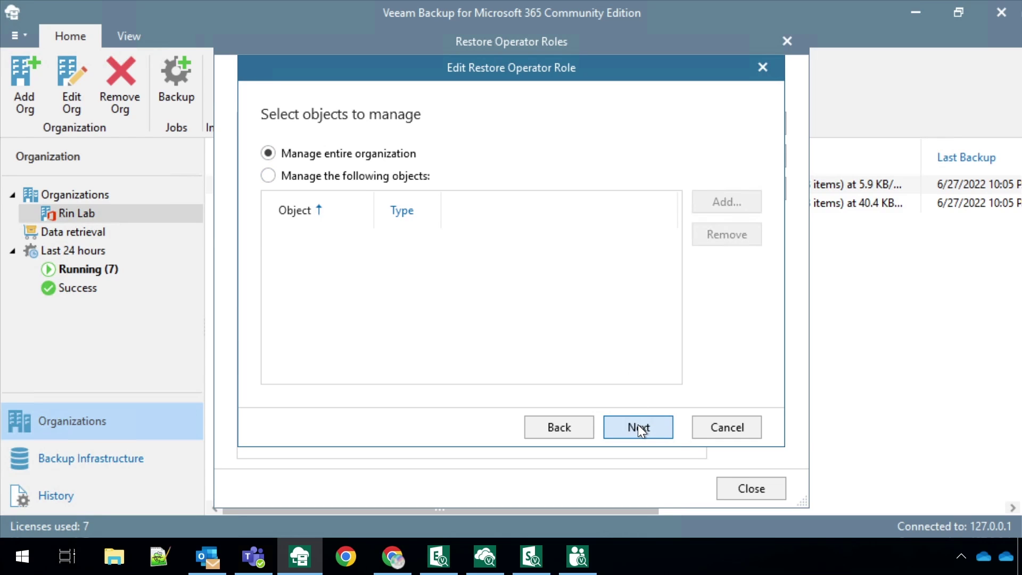
pyautogui.click(726, 428)
pyautogui.click(392, 557)
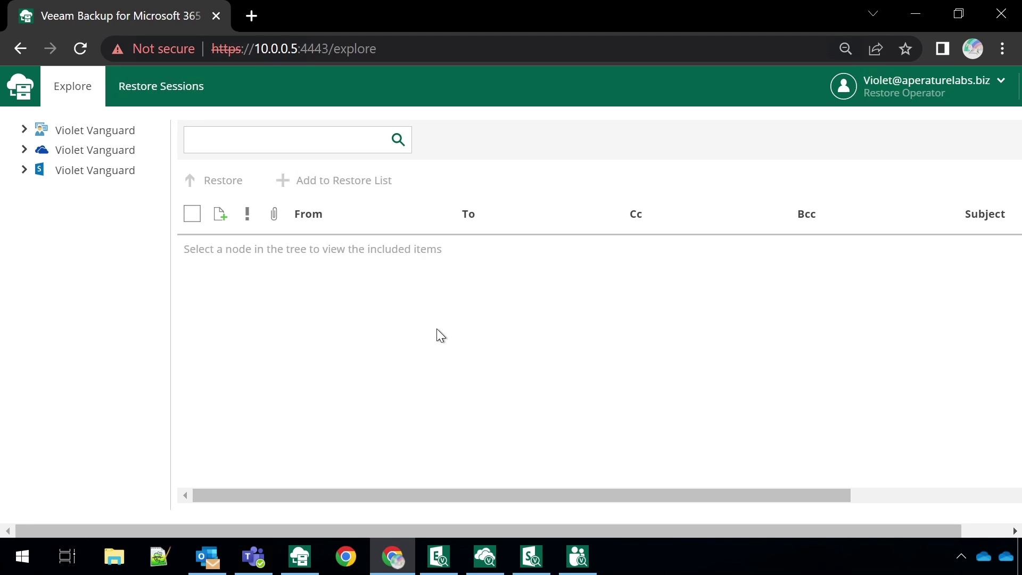
# Change the restore portal scope from Violet Vanguard to Ron Replica.
pyautogui.click(906, 94)
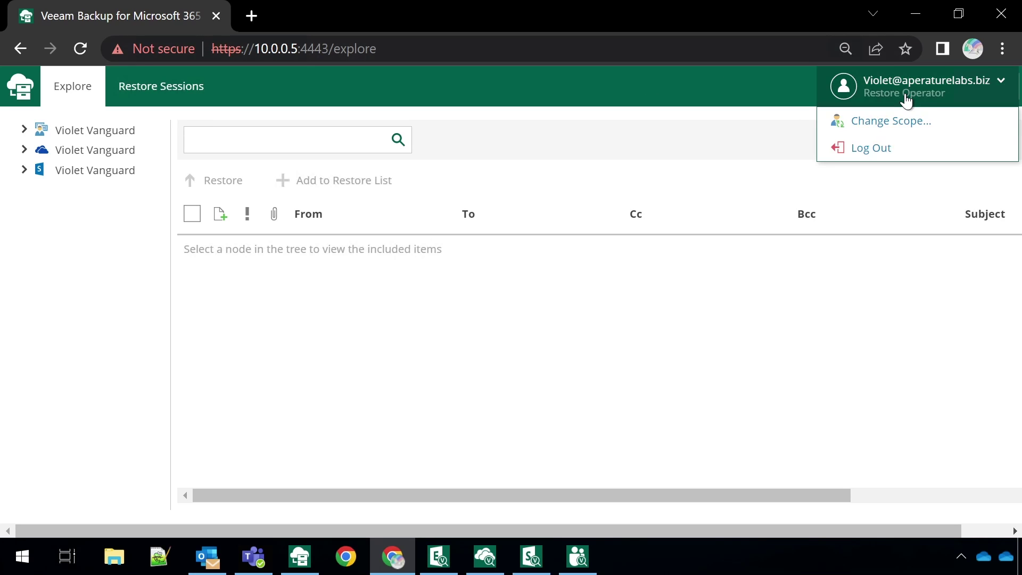
pyautogui.click(894, 120)
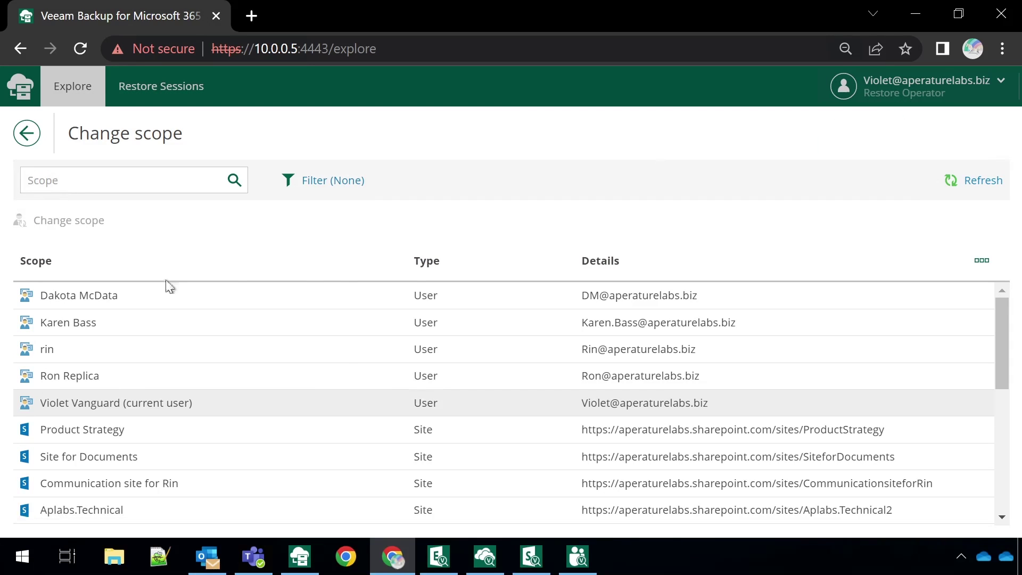
pyautogui.click(112, 379)
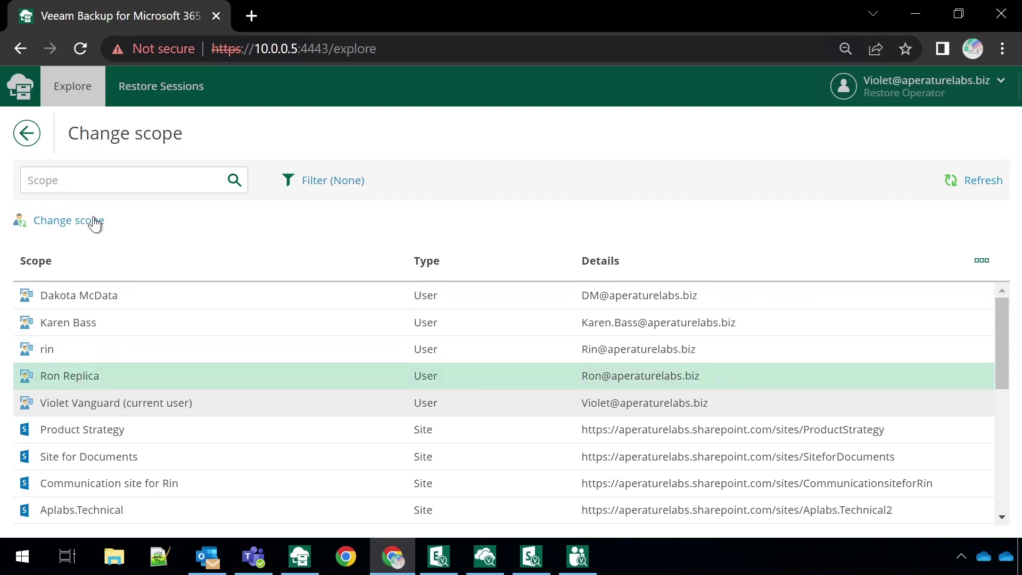
pyautogui.click(69, 221)
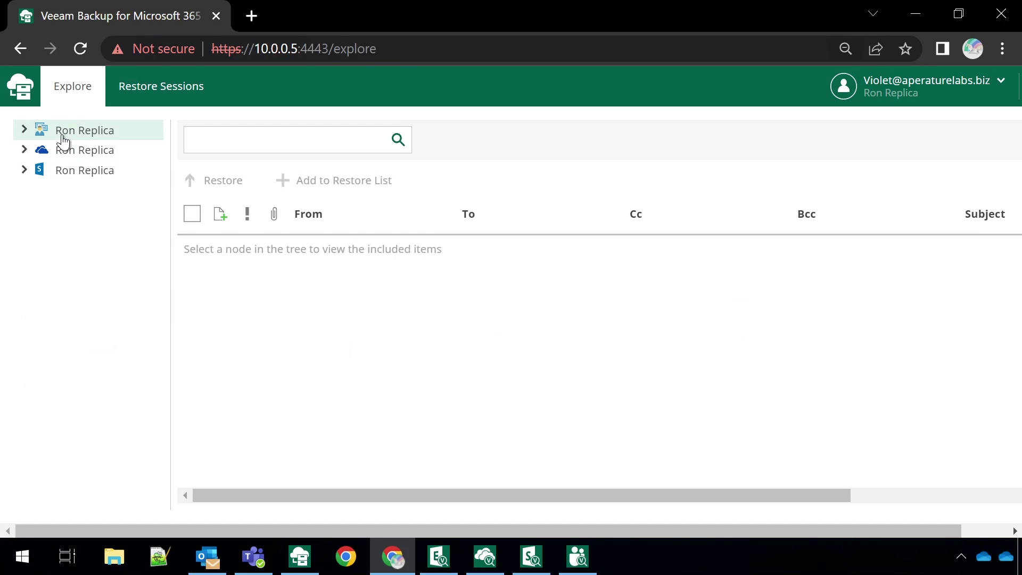
# Search Ron Replica's mailbox for Q1 and restore the Dakota McData expense-report email.
pyautogui.click(63, 136)
pyautogui.click(24, 131)
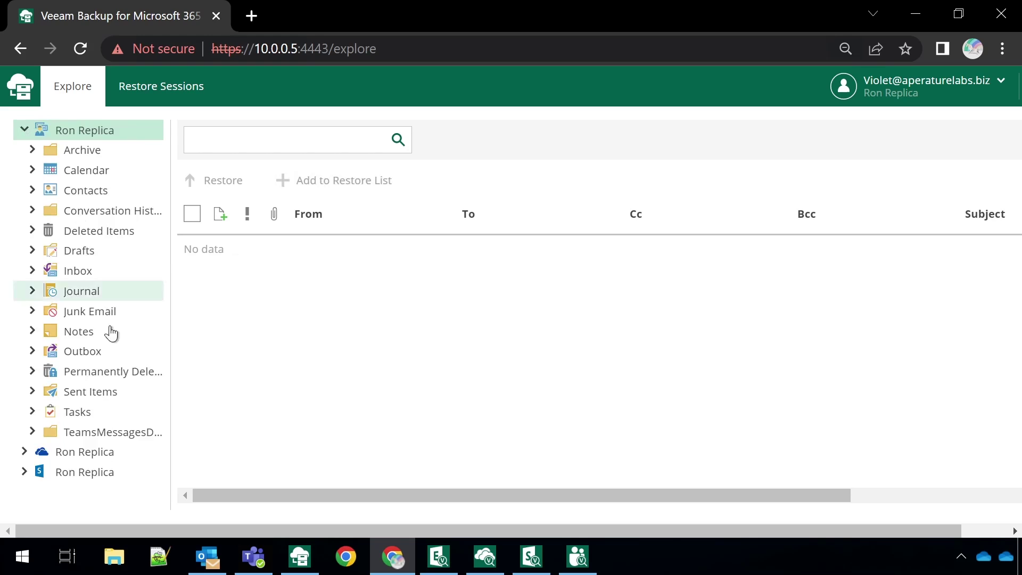
pyautogui.click(308, 133)
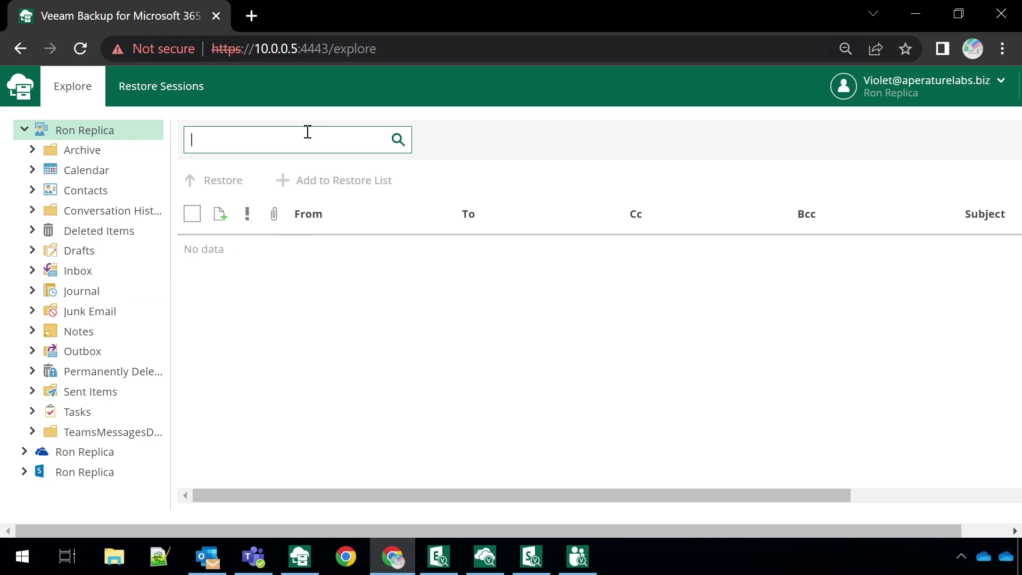
pyautogui.write('Q1')
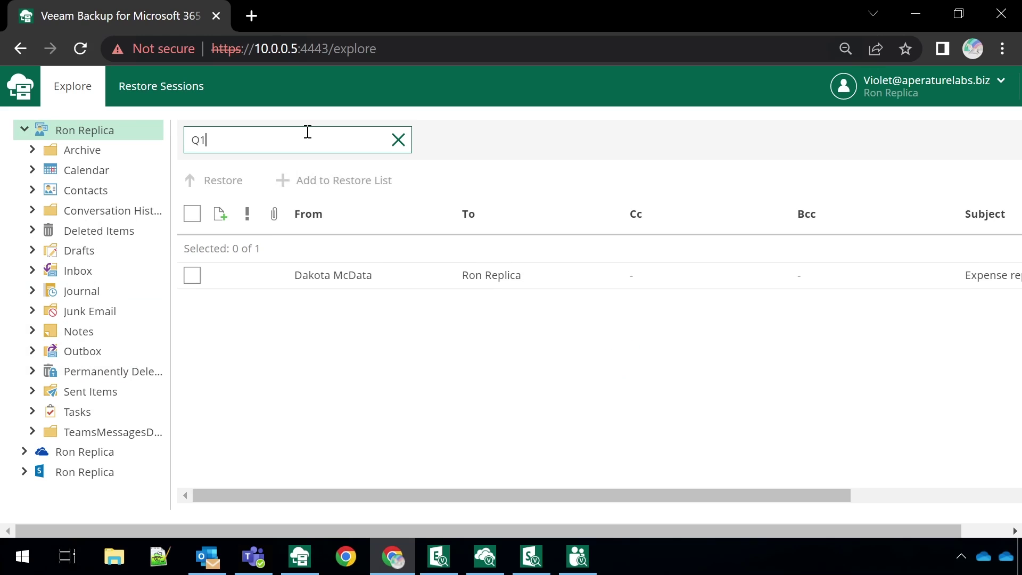
pyautogui.click(192, 276)
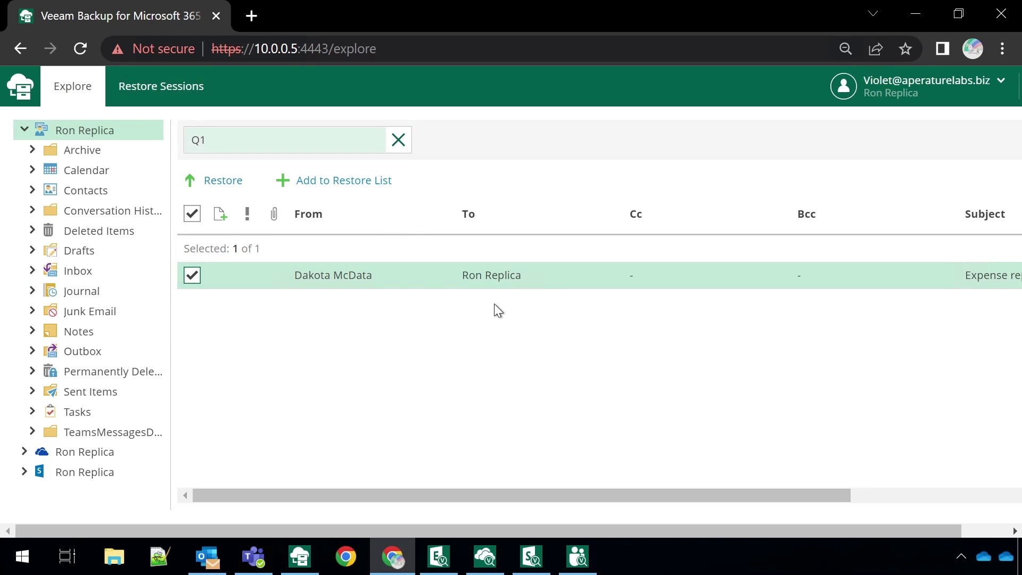
pyautogui.click(223, 180)
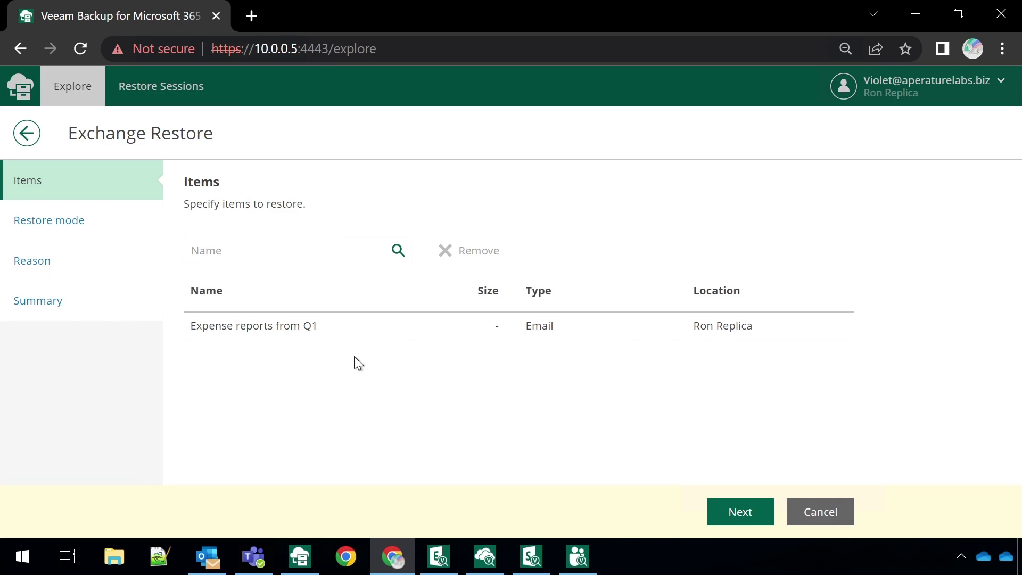
# Start the Exchange restore to the original location, with no reason given.
pyautogui.click(739, 511)
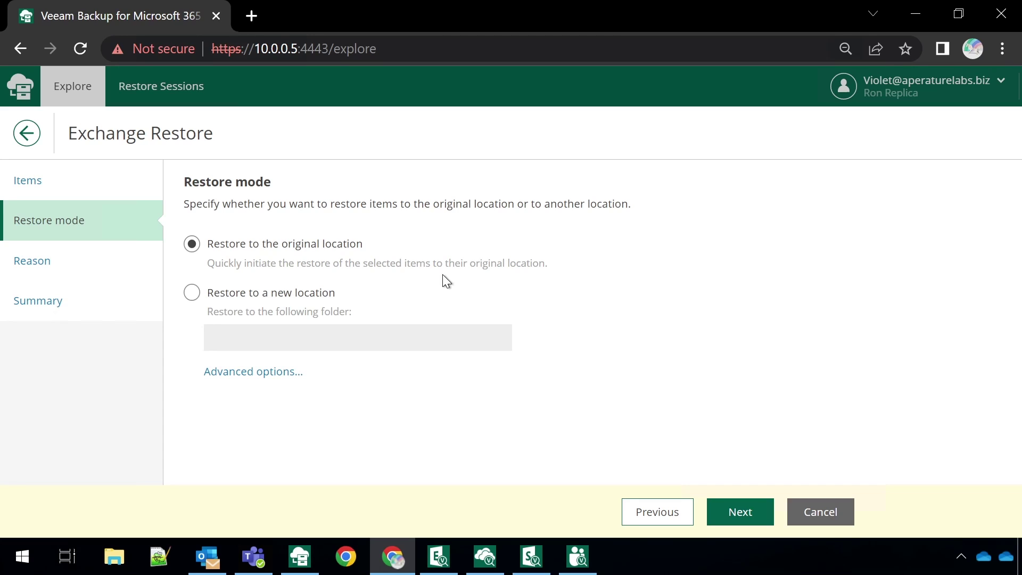
pyautogui.click(738, 515)
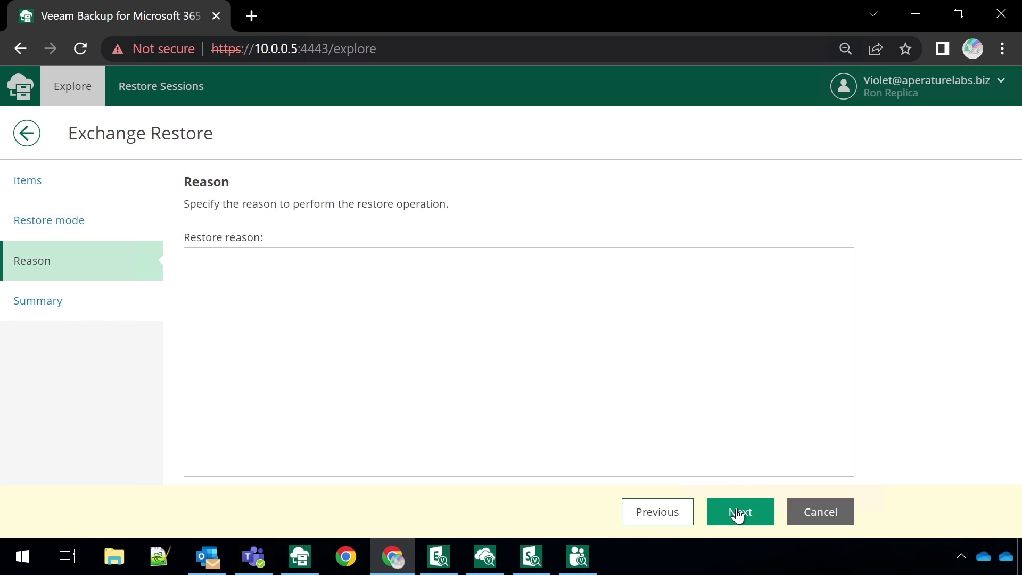
pyautogui.click(738, 515)
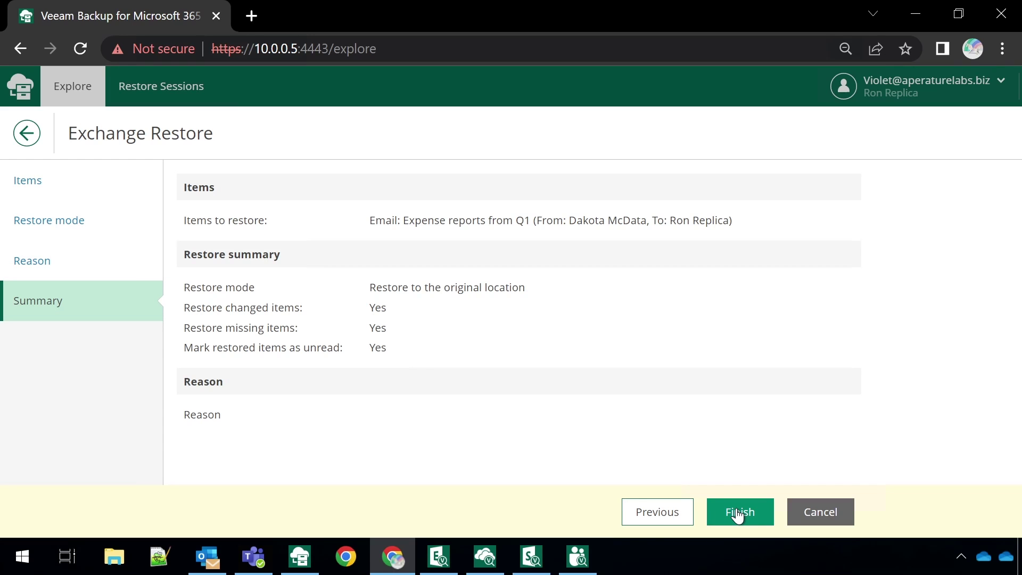
pyautogui.click(738, 511)
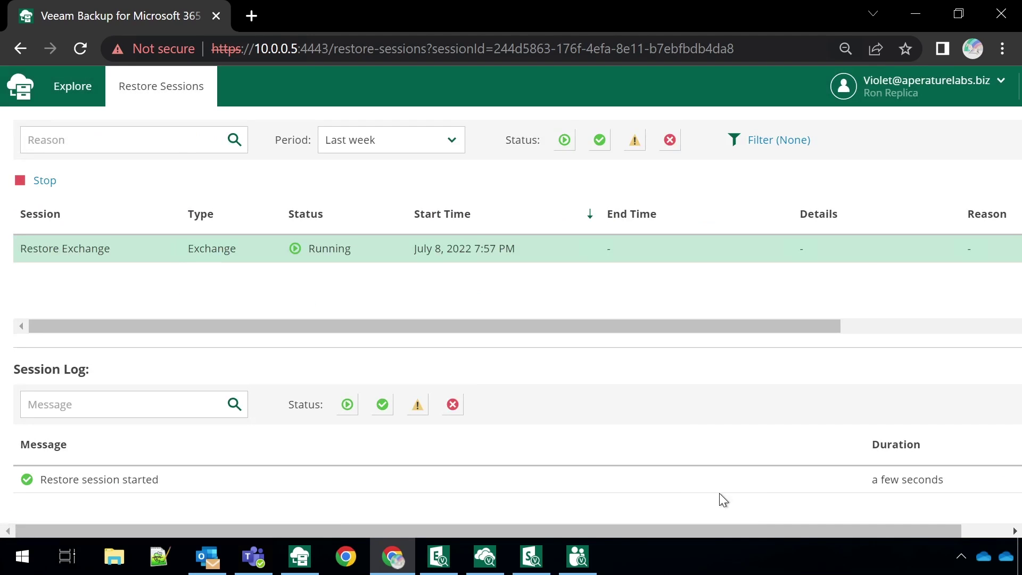
# Check the restore session log until it shows completed with Success.
pyautogui.click(719, 492)
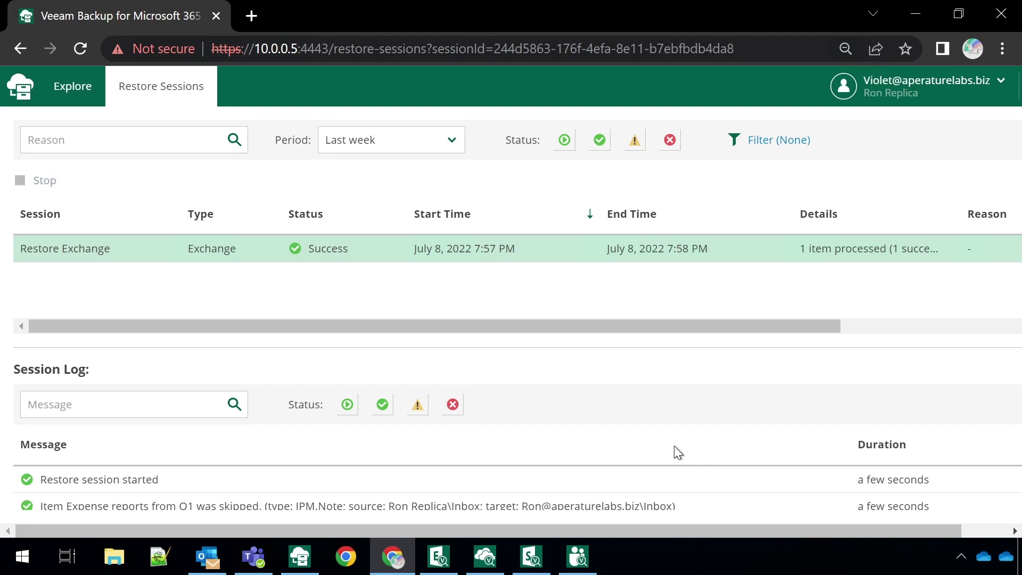
pyautogui.scroll(-1, 640, 495)
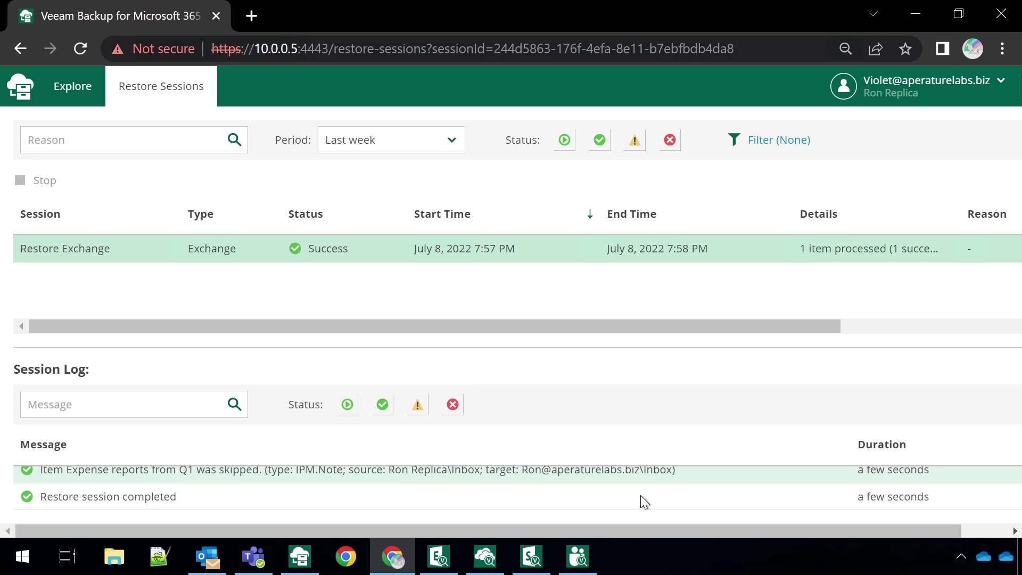
pyautogui.click(601, 502)
# Bring up Ron Replica's Need email restored request in Outlook's Restore.ServiceDesk group.
pyautogui.click(208, 556)
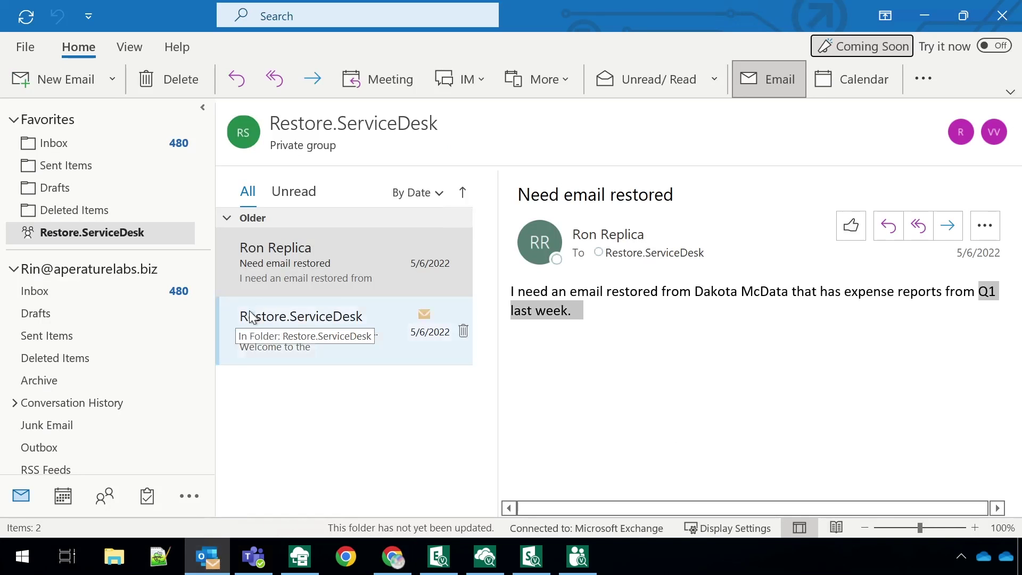